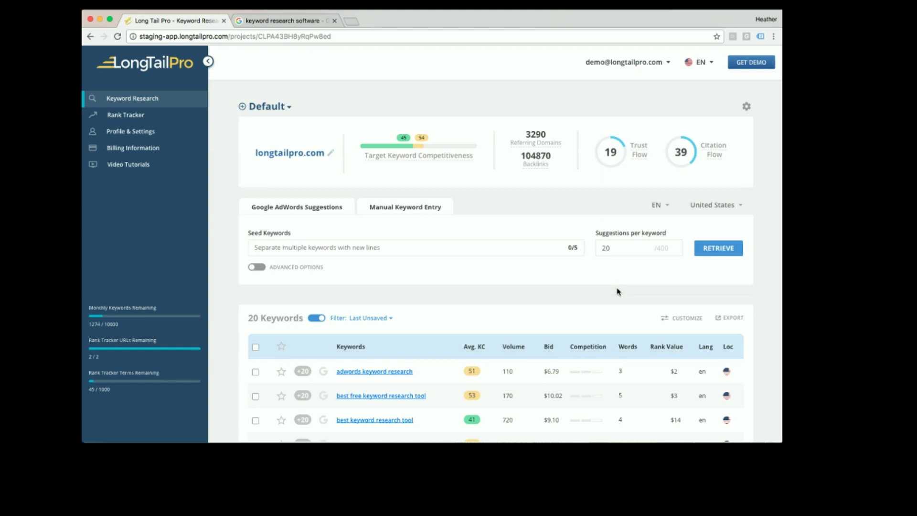
{"action": "scroll", "coordinate": [559, 334], "scroll_direction": "down", "scroll_amount": 2}
{"action": "scroll", "coordinate": [559, 334], "scroll_direction": "down", "scroll_amount": 4}
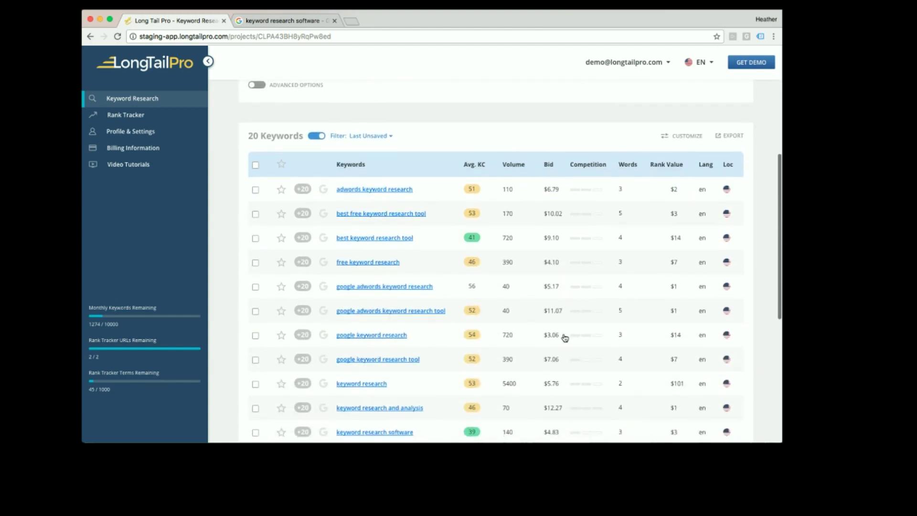
{"action": "scroll", "coordinate": [560, 336], "scroll_direction": "down", "scroll_amount": 1}
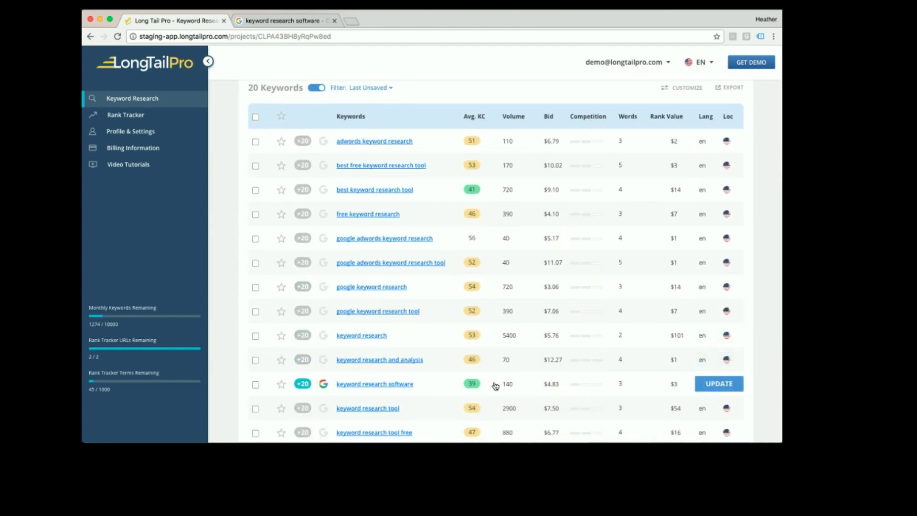
Open the 'keyword research software' competition analysis showing its top 10 Google organic results.
{"action": "left_click", "coordinate": [493, 385]}
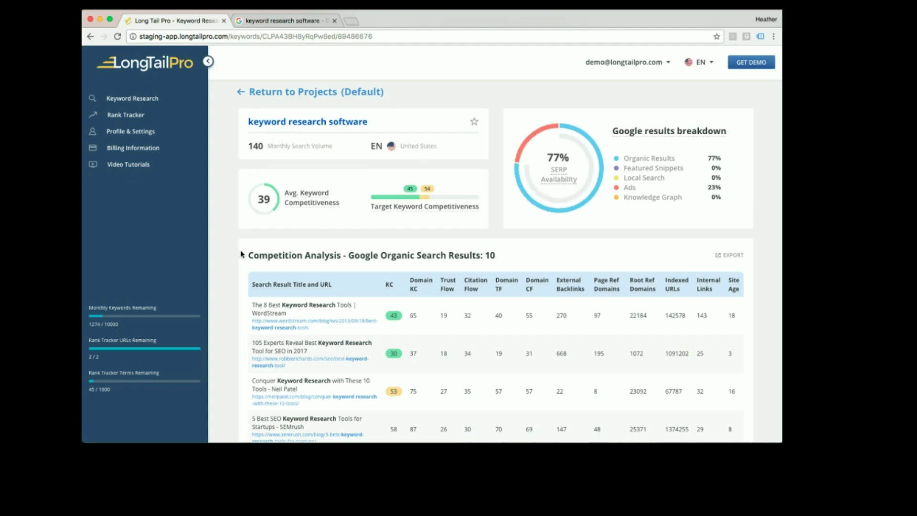
{"action": "scroll", "coordinate": [391, 287], "scroll_direction": "down", "scroll_amount": 1}
{"action": "scroll", "coordinate": [402, 294], "scroll_direction": "down", "scroll_amount": 3}
{"action": "scroll", "coordinate": [454, 313], "scroll_direction": "down", "scroll_amount": 2}
{"action": "scroll", "coordinate": [454, 313], "scroll_direction": "down", "scroll_amount": 1}
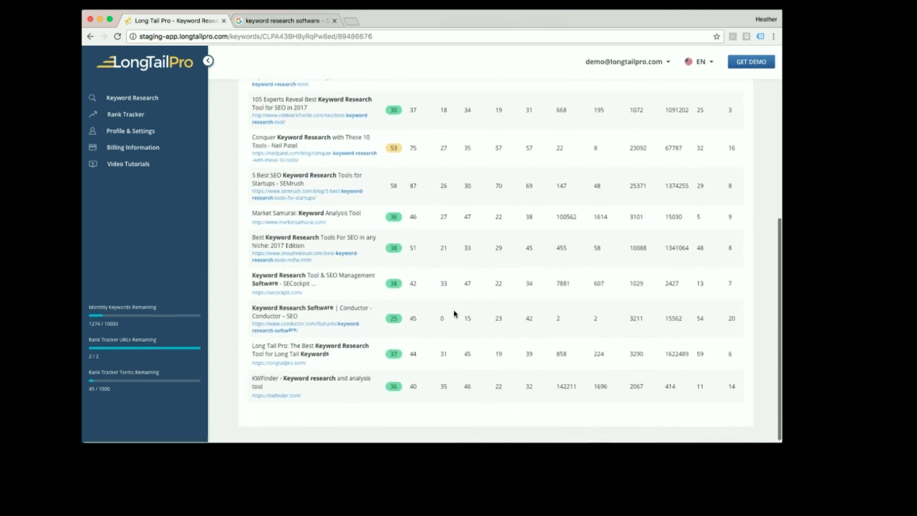
{"action": "scroll", "coordinate": [454, 313], "scroll_direction": "up", "scroll_amount": 2}
{"action": "scroll", "coordinate": [454, 314], "scroll_direction": "up", "scroll_amount": 3}
{"action": "scroll", "coordinate": [458, 301], "scroll_direction": "up", "scroll_amount": 1}
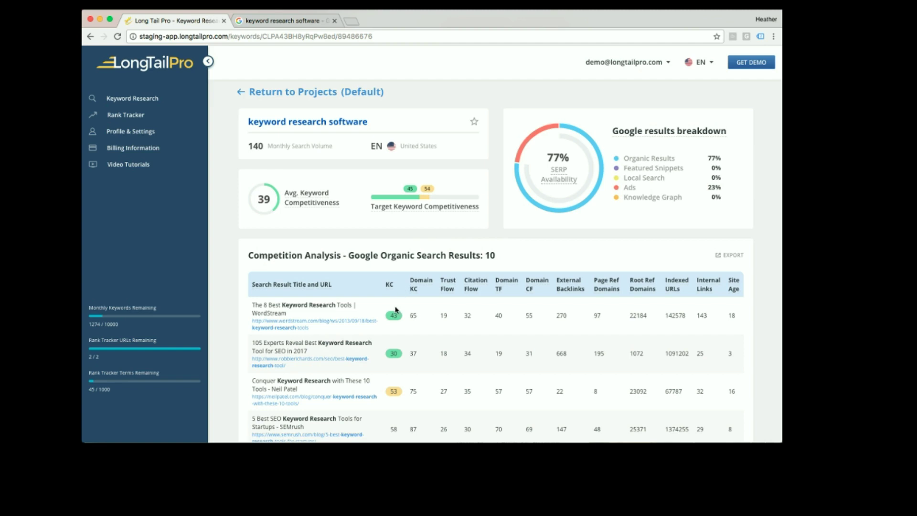
{"action": "scroll", "coordinate": [405, 385], "scroll_direction": "down", "scroll_amount": 2}
{"action": "scroll", "coordinate": [405, 384], "scroll_direction": "down", "scroll_amount": 2}
{"action": "scroll", "coordinate": [405, 385], "scroll_direction": "down", "scroll_amount": 3}
{"action": "scroll", "coordinate": [406, 385], "scroll_direction": "down", "scroll_amount": 2}
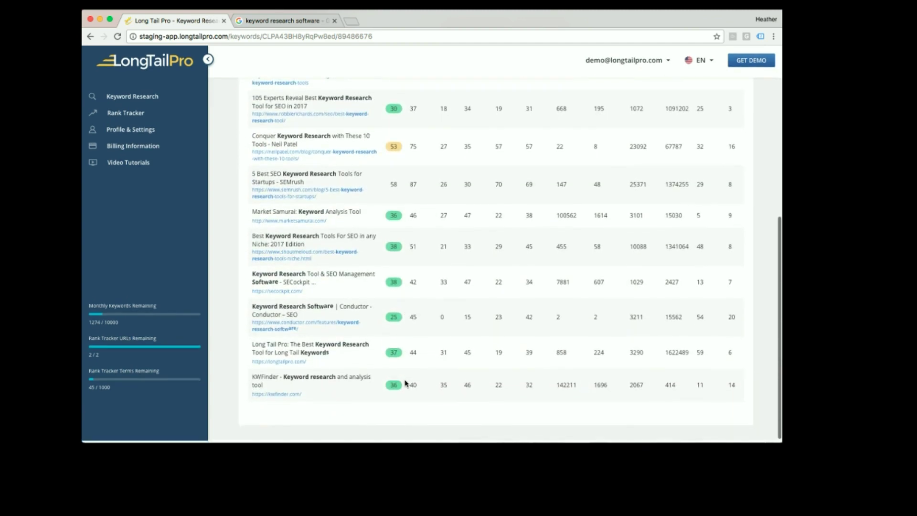
{"action": "scroll", "coordinate": [406, 385], "scroll_direction": "up", "scroll_amount": 3}
{"action": "scroll", "coordinate": [406, 385], "scroll_direction": "up", "scroll_amount": 3}
{"action": "scroll", "coordinate": [405, 385], "scroll_direction": "up", "scroll_amount": 1}
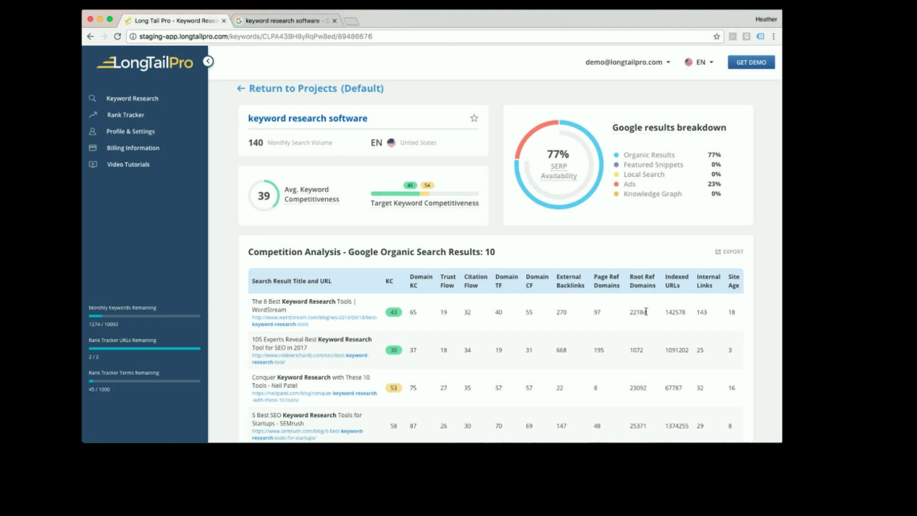
Export the 'keyword research software' top-10 competition results table as a CSV download.
{"action": "left_click", "coordinate": [726, 252]}
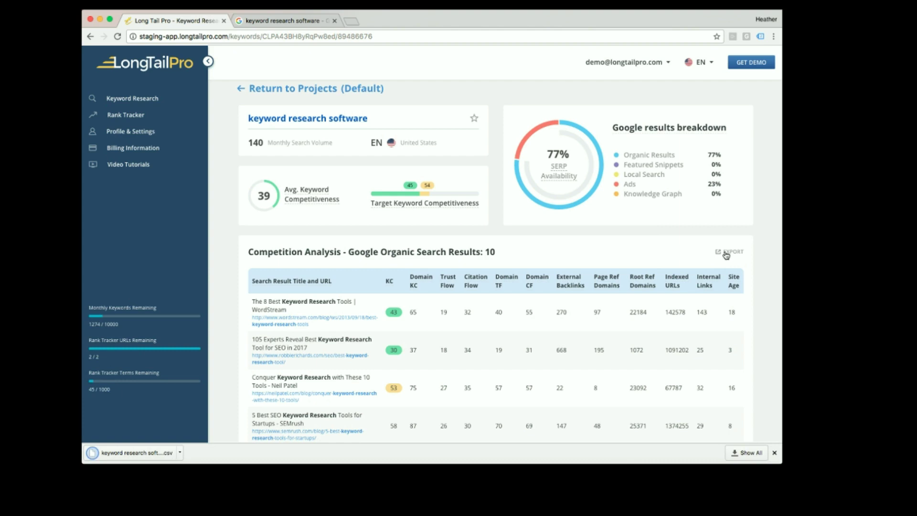